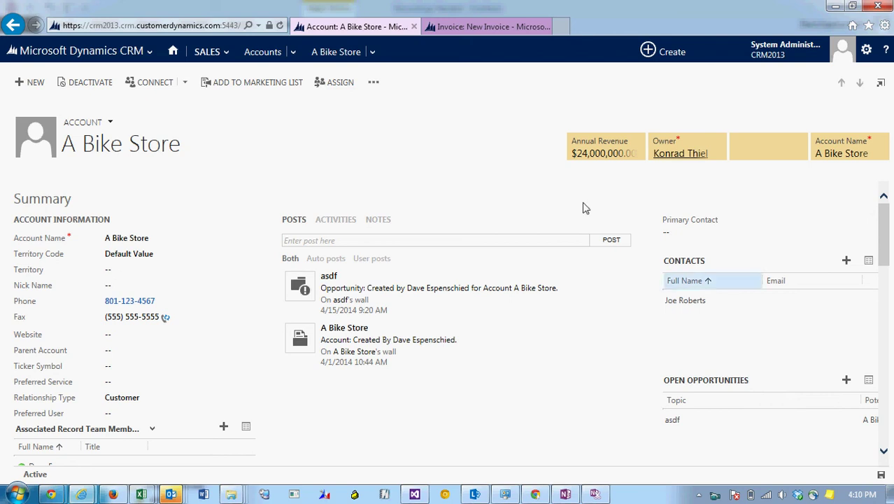
Step: Close the unsaved New Invoice tab and return to the A Bike Store account
{"action": "left_click", "coordinate": [491, 29]}
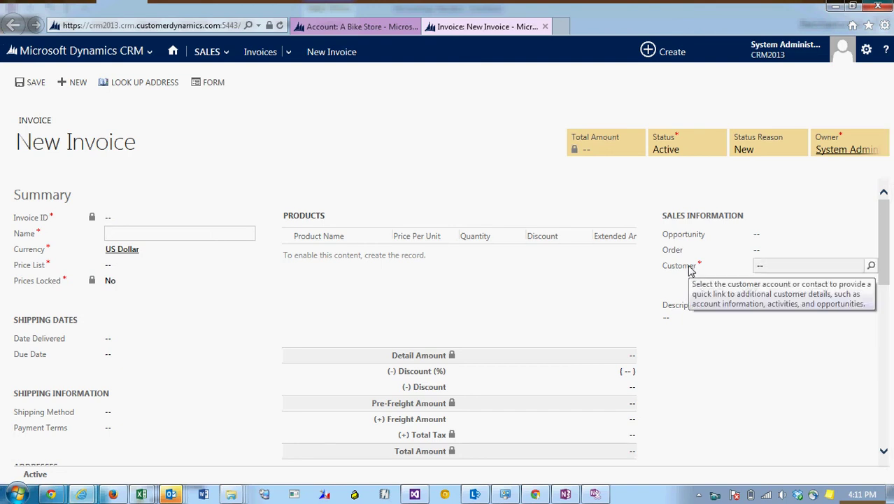
{"action": "left_click", "coordinate": [546, 27]}
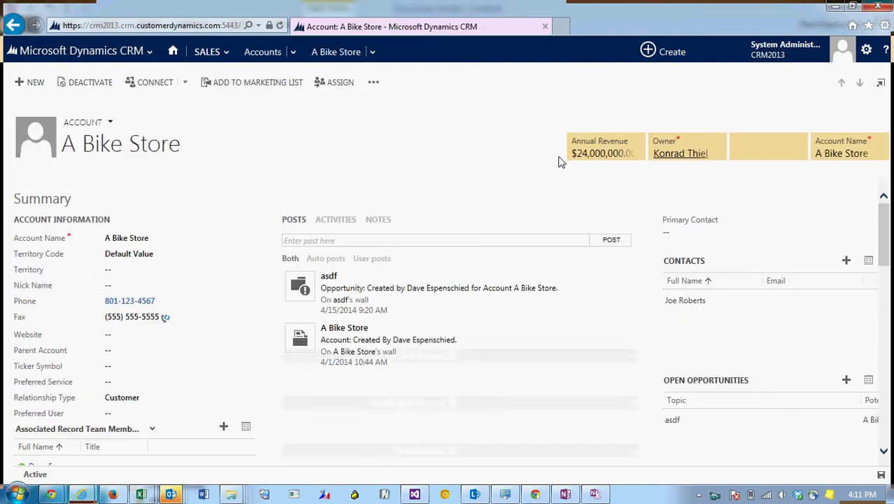
Step: Open the Account form in the form editor and select its CONTACTS section for a new element
{"action": "left_click", "coordinate": [374, 83]}
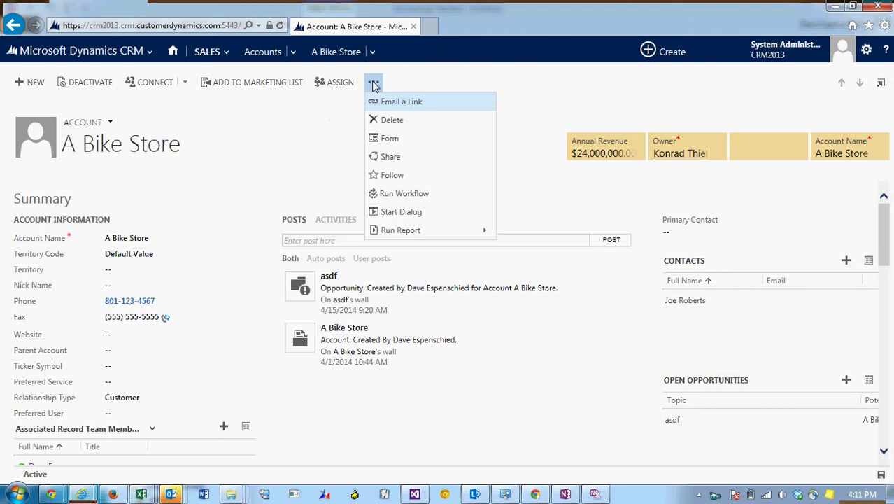
{"action": "left_click", "coordinate": [429, 140]}
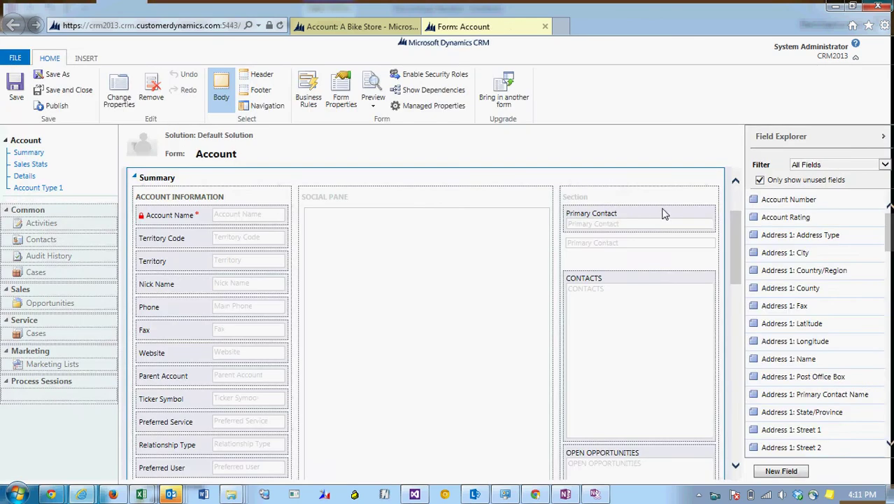
{"action": "left_click_drag", "start_coordinate": [658, 218], "coordinate": [638, 280]}
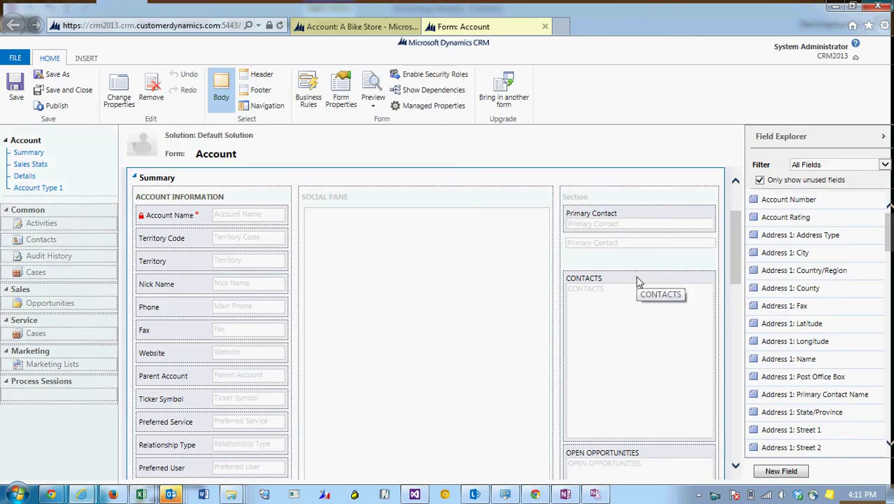
{"action": "left_click", "coordinate": [638, 281]}
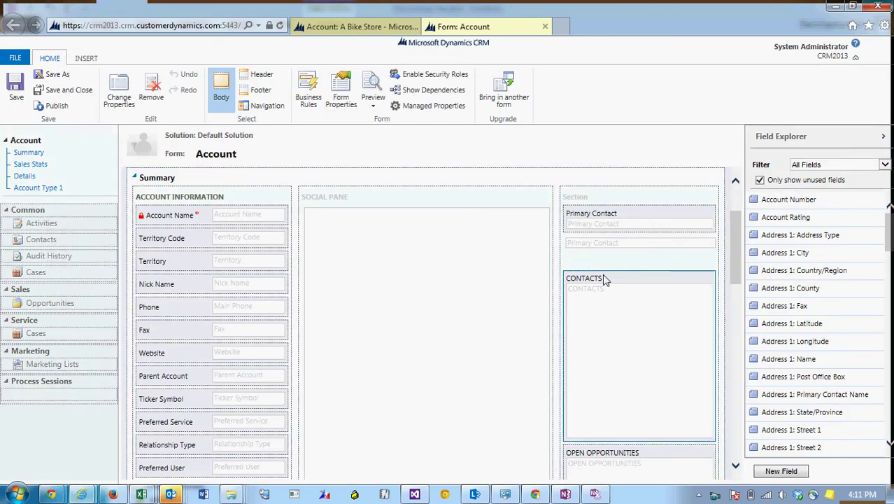
{"action": "left_click", "coordinate": [86, 59]}
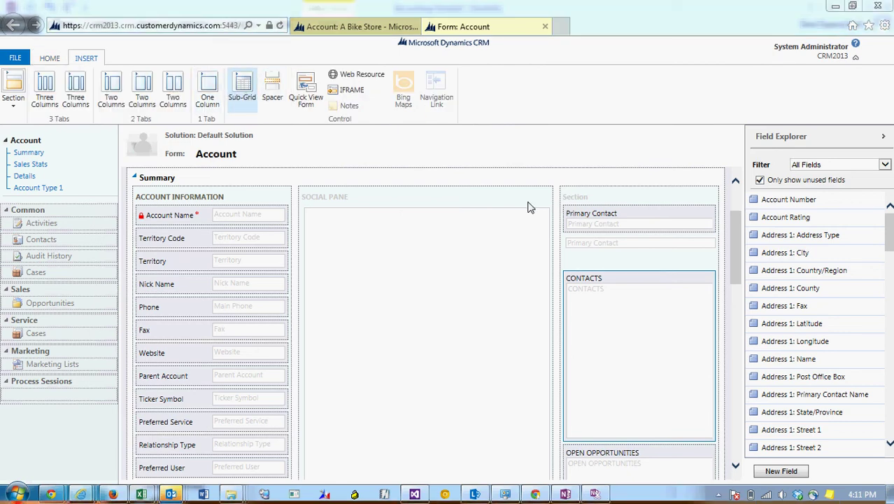
Step: Insert a subgrid named and labelled 'Invoice', with its label displayed on the form
{"action": "left_click", "coordinate": [248, 91]}
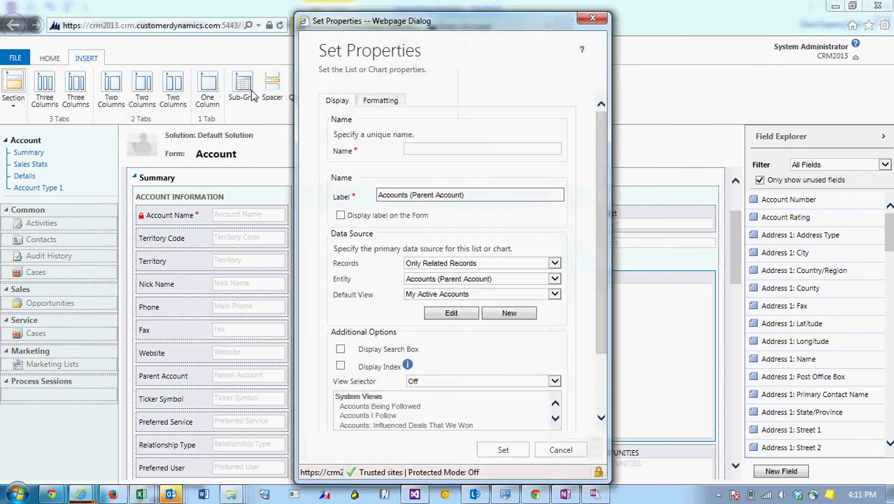
{"action": "type", "text": "Invoice"}
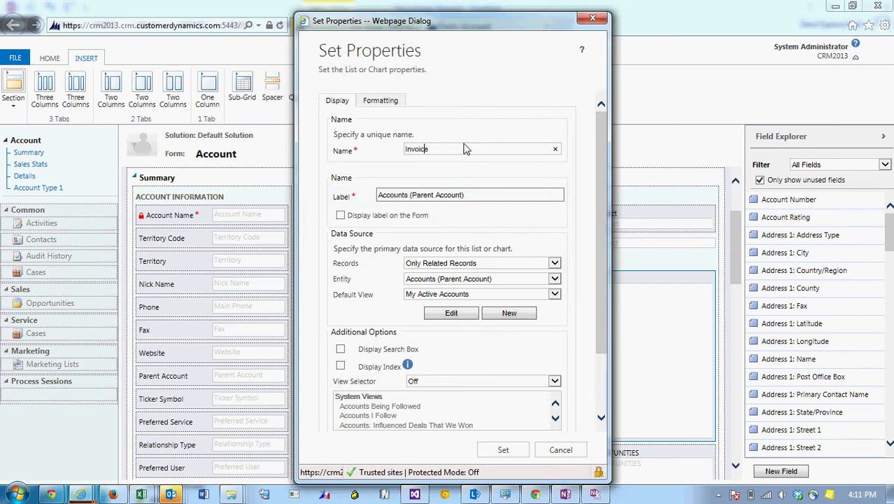
{"action": "key", "text": "Tab"}
{"action": "type", "text": "Invoice"}
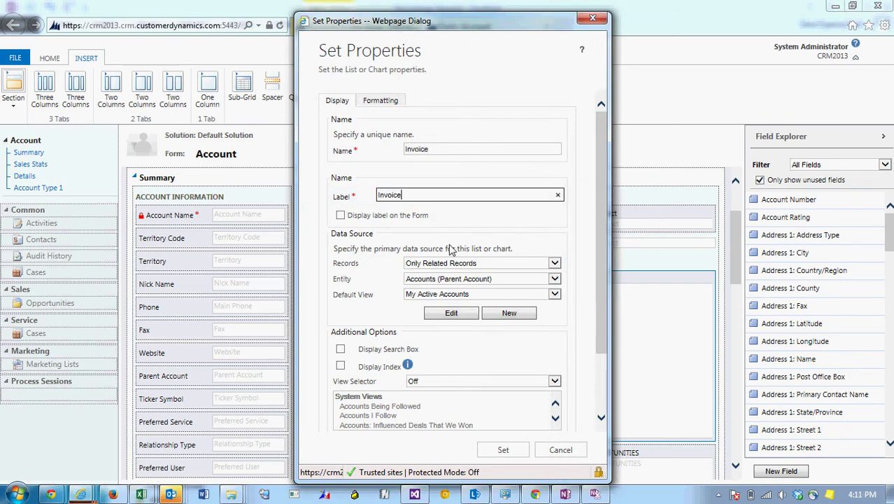
{"action": "left_click", "coordinate": [341, 216]}
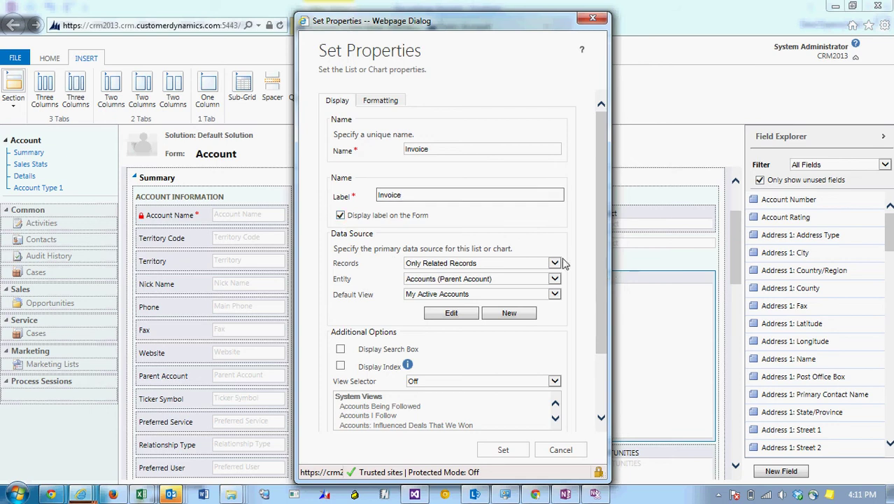
Step: Make the subgrid list only related Invoices (Customer) records
{"action": "left_click", "coordinate": [512, 264]}
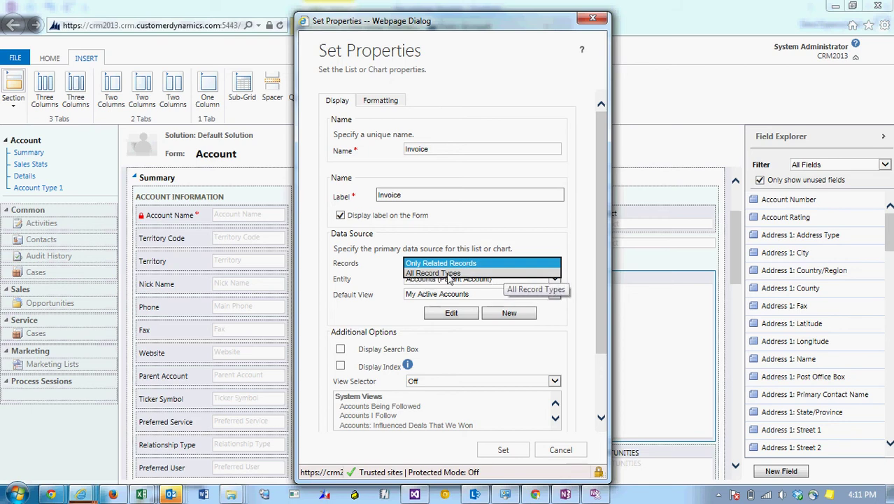
{"action": "left_click", "coordinate": [484, 264]}
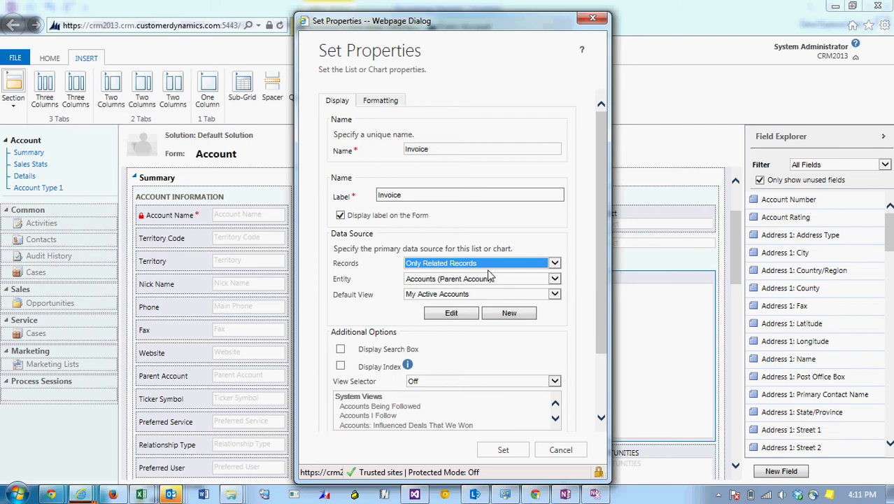
{"action": "left_click", "coordinate": [480, 281]}
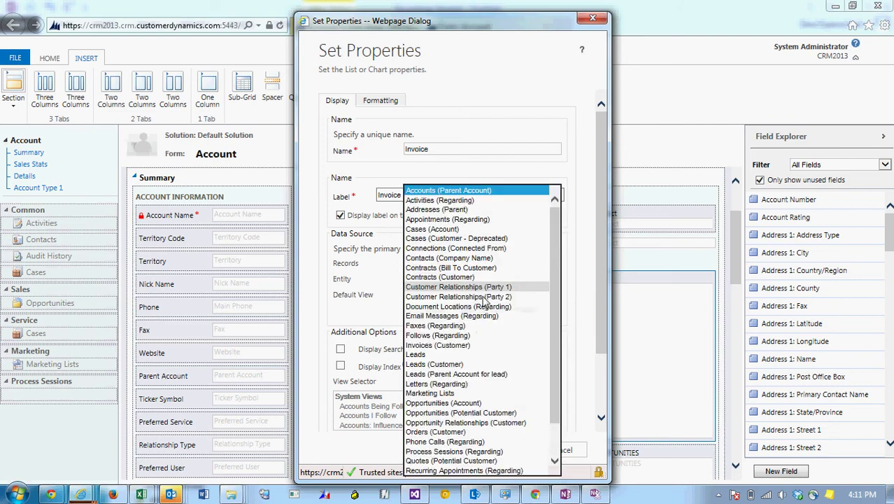
{"action": "left_click", "coordinate": [468, 345]}
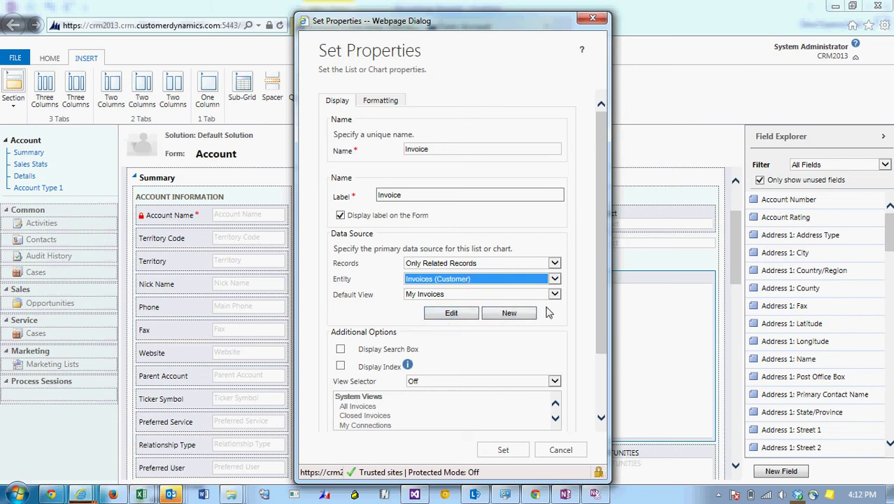
{"action": "scroll", "coordinate": [593, 294], "scroll_direction": "down", "scroll_amount": 3}
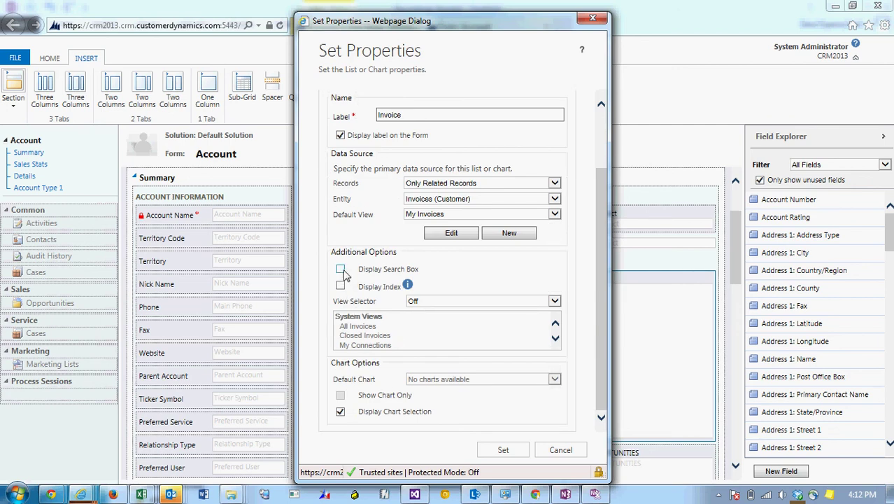
{"action": "left_click", "coordinate": [460, 300]}
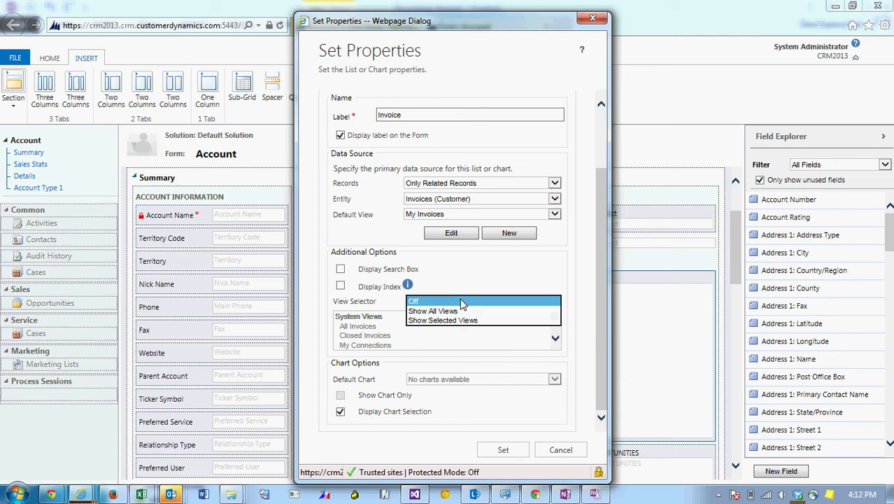
{"action": "left_click", "coordinate": [507, 302]}
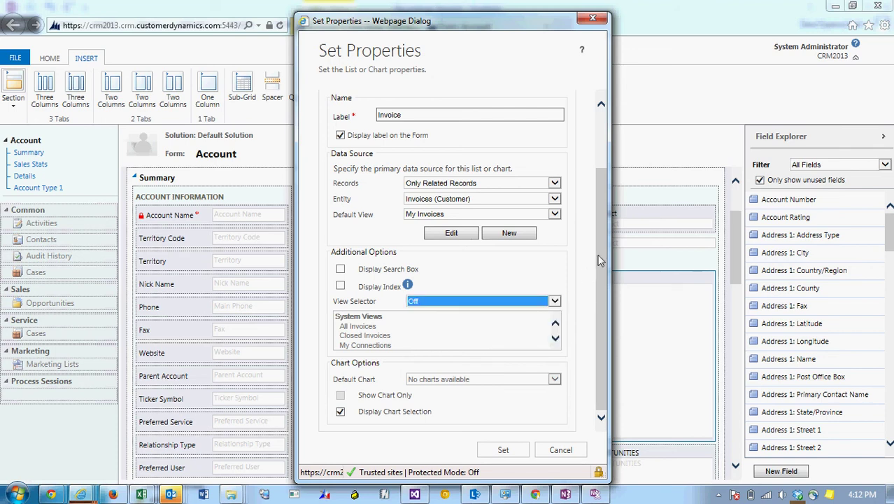
{"action": "left_click", "coordinate": [598, 290]}
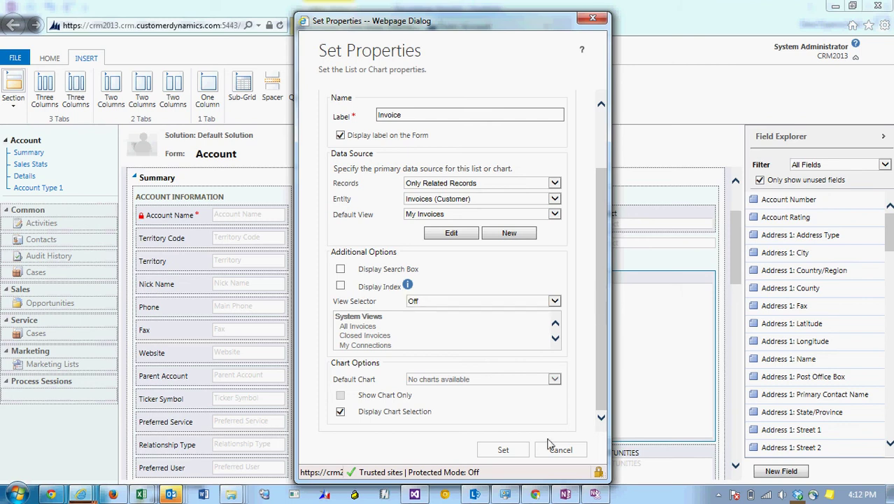
Step: Place the Invoice subgrid above Open Opportunities and publish the Account form
{"action": "key", "text": "Return"}
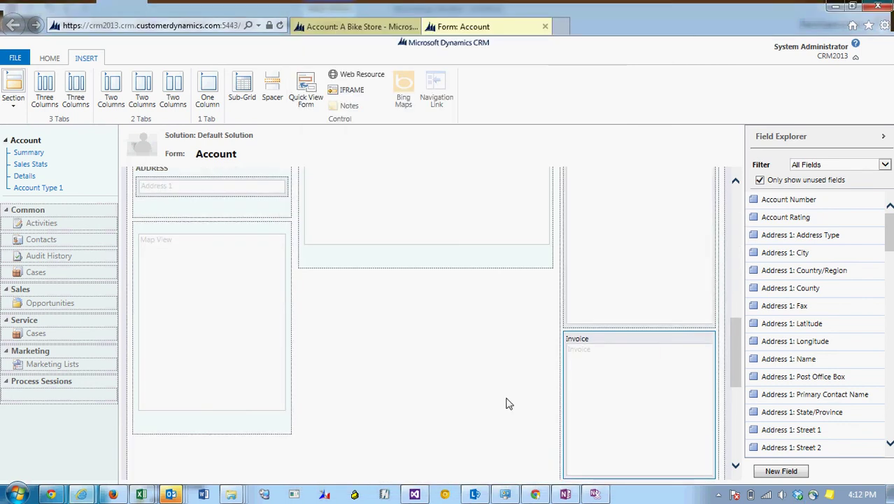
{"action": "mouse_move", "coordinate": [643, 343]}
{"action": "left_mouse_down"}
{"action": "mouse_move", "coordinate": [660, 225]}
{"action": "mouse_move", "coordinate": [653, 170]}
{"action": "mouse_move", "coordinate": [656, 263]}
{"action": "left_mouse_up"}
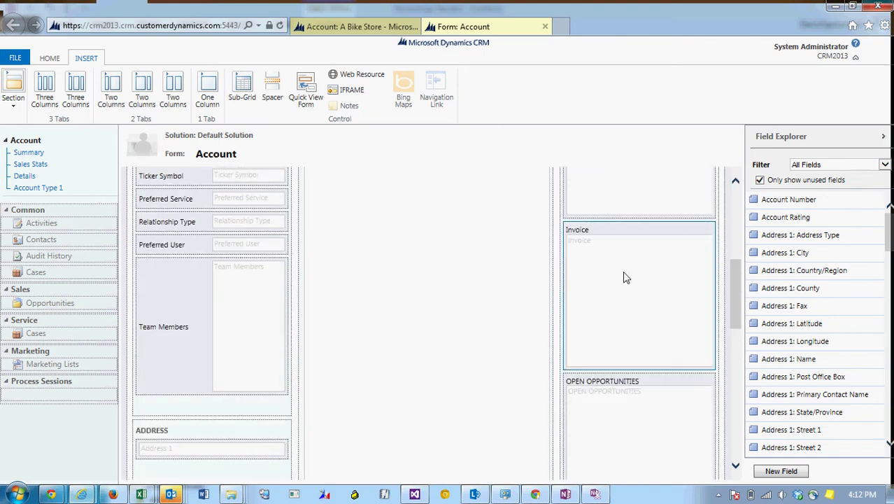
{"action": "left_click", "coordinate": [56, 60]}
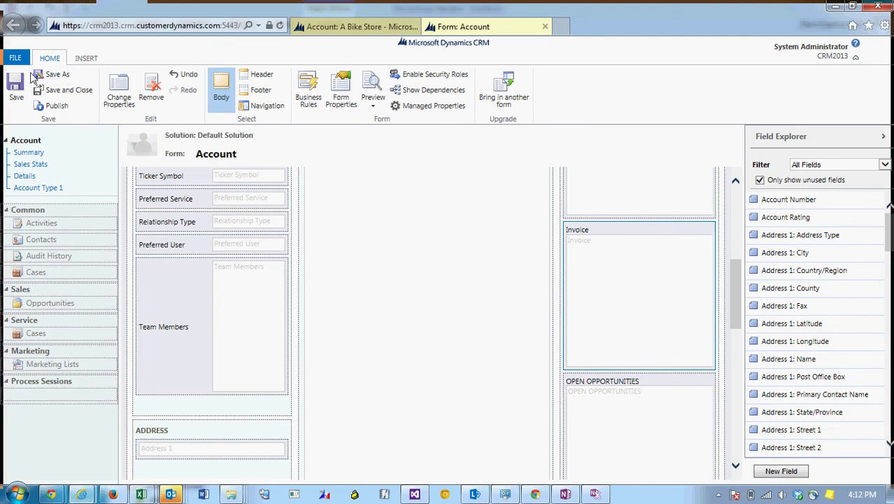
{"action": "left_click", "coordinate": [52, 108]}
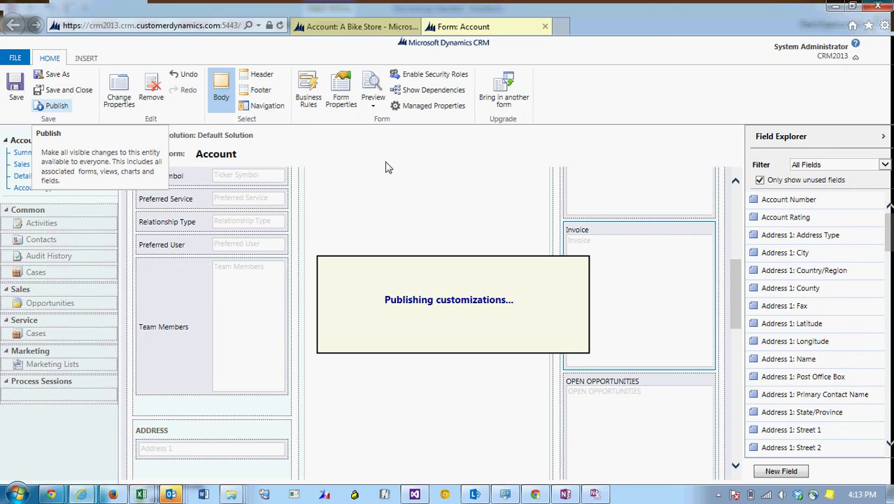
Step: Navigate from the A Bike Store account to the Sales > Invoices list
{"action": "left_click", "coordinate": [330, 34]}
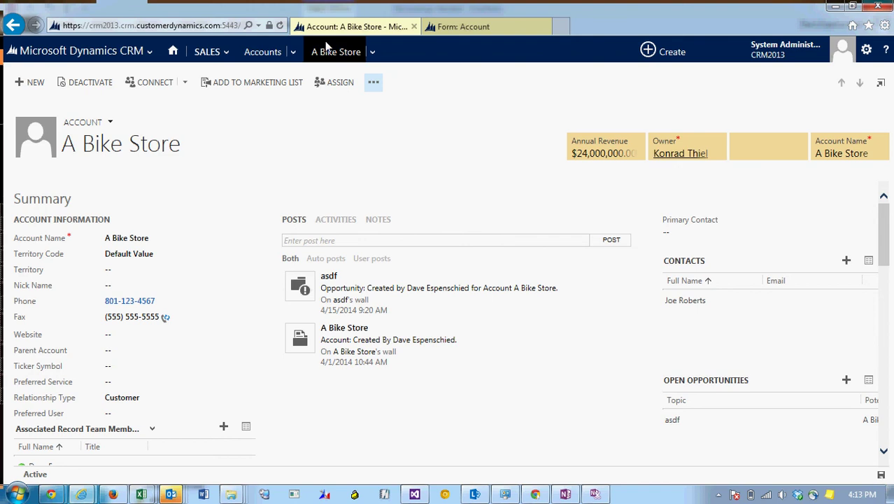
{"action": "left_click", "coordinate": [148, 52]}
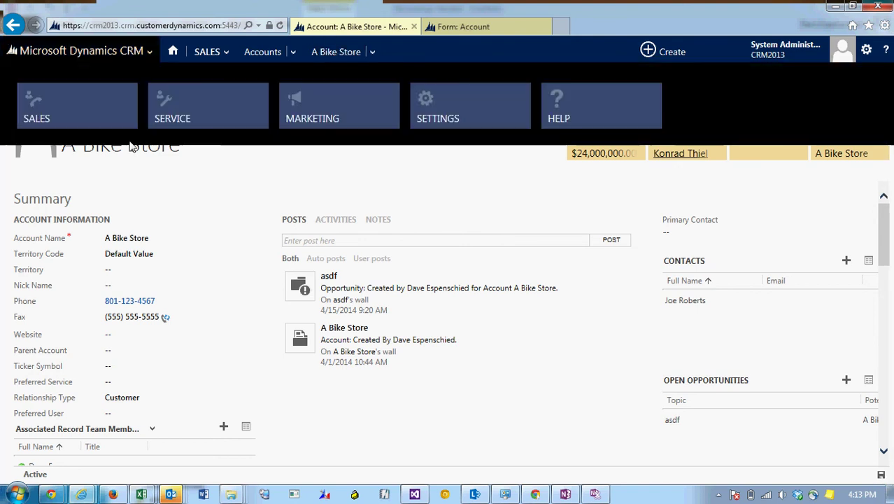
{"action": "left_click", "coordinate": [105, 98]}
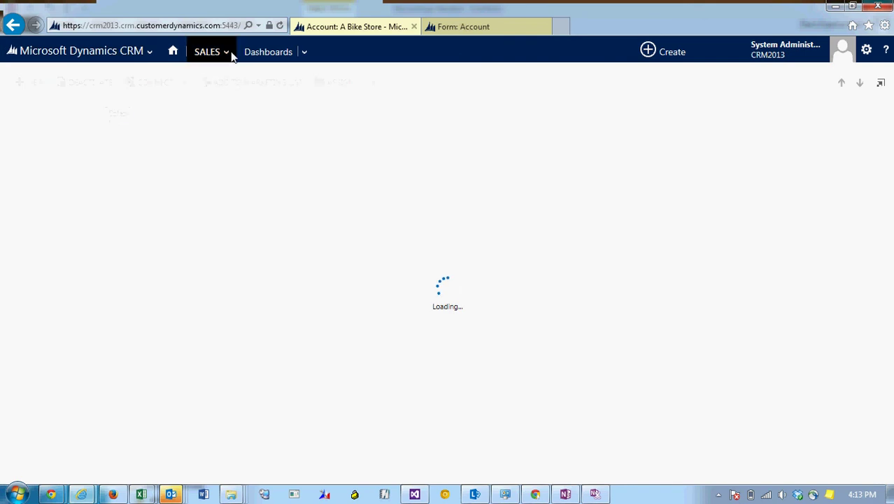
{"action": "left_click", "coordinate": [228, 51]}
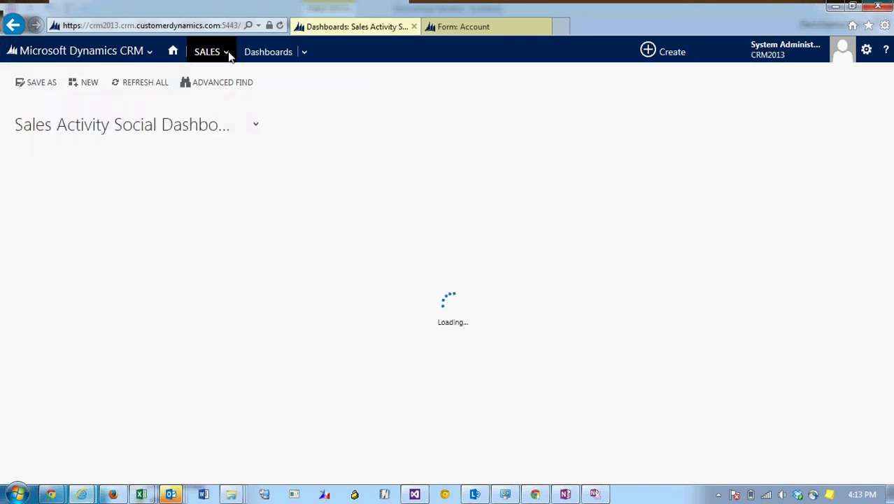
{"action": "left_click", "coordinate": [227, 51]}
{"action": "scroll", "coordinate": [322, 89], "scroll_direction": "down", "scroll_amount": 3}
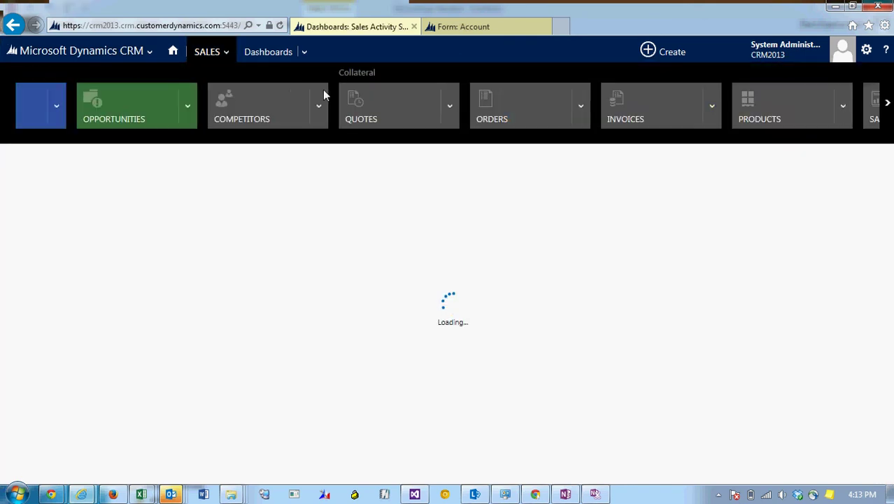
{"action": "left_click", "coordinate": [599, 119]}
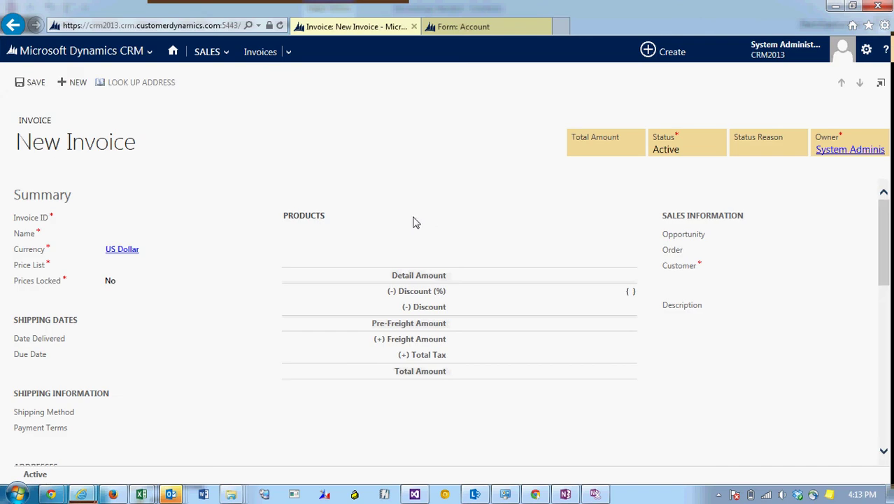
Step: Name the new invoice 'Sample' and set its price list to Default Price List
{"action": "left_click", "coordinate": [156, 215]}
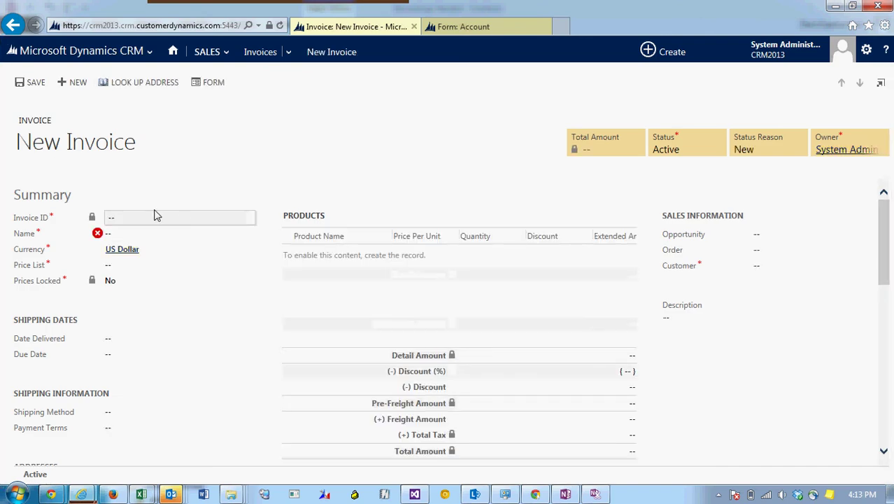
{"action": "left_click", "coordinate": [138, 232]}
{"action": "type", "text": "Sam"}
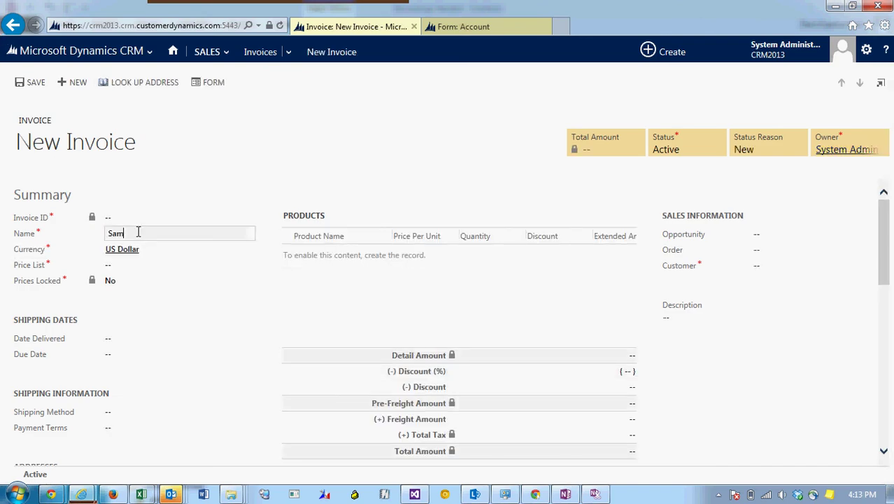
{"action": "type", "text": "ple"}
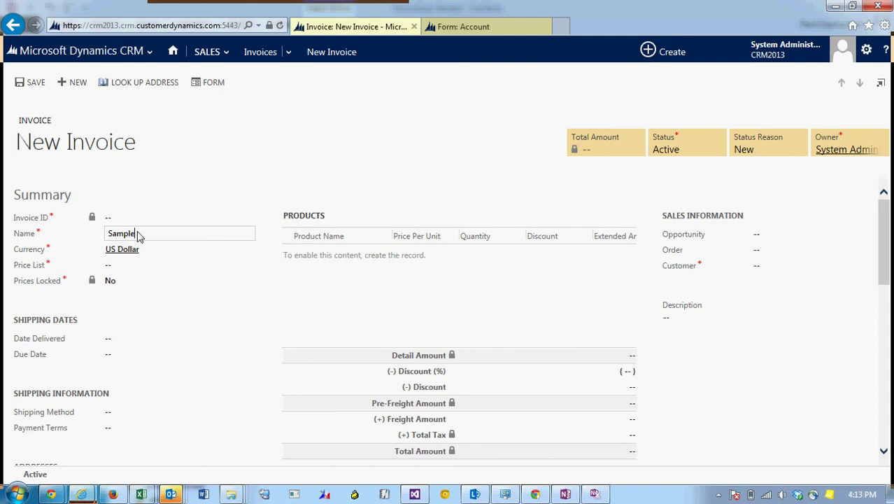
{"action": "key", "text": "Tab"}
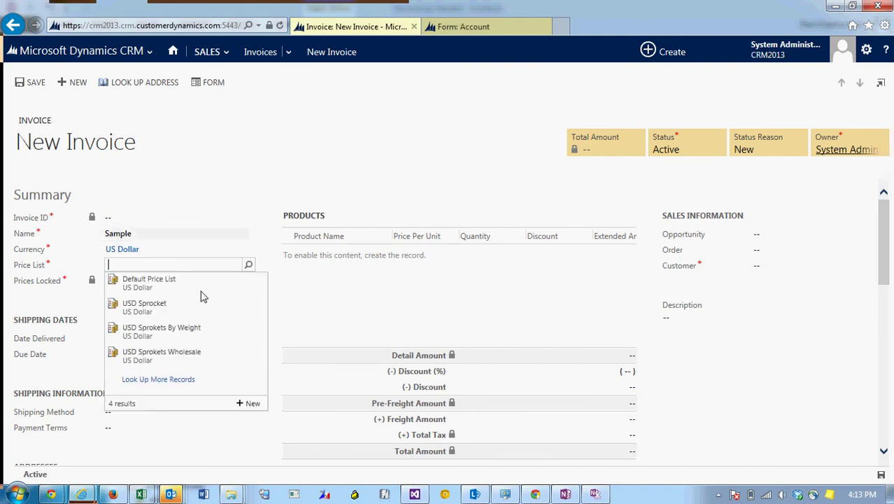
{"action": "left_click", "coordinate": [195, 287]}
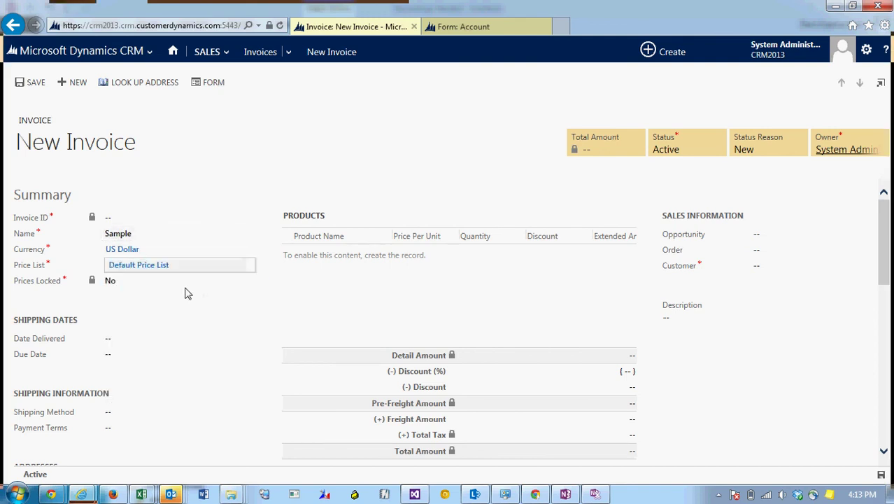
Step: Set the invoice customer to A Bike Store and save the invoice
{"action": "left_click", "coordinate": [776, 267]}
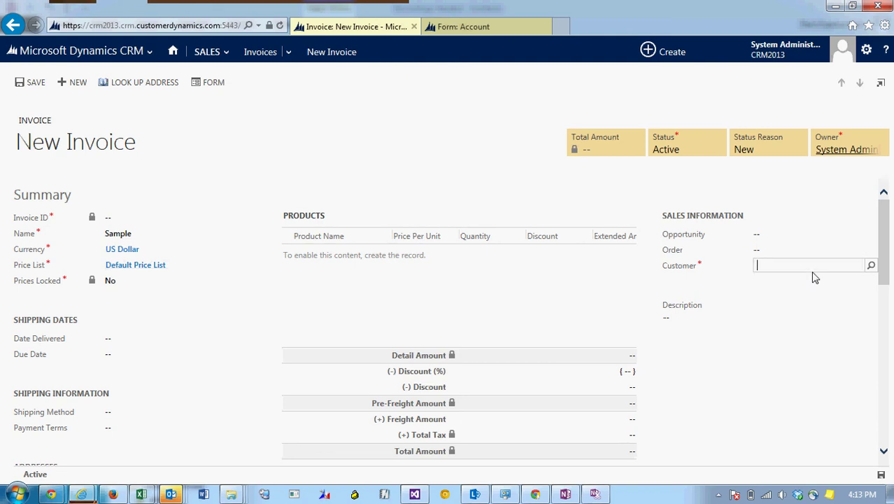
{"action": "type", "text": "a bike store"}
{"action": "key", "text": "Tab"}
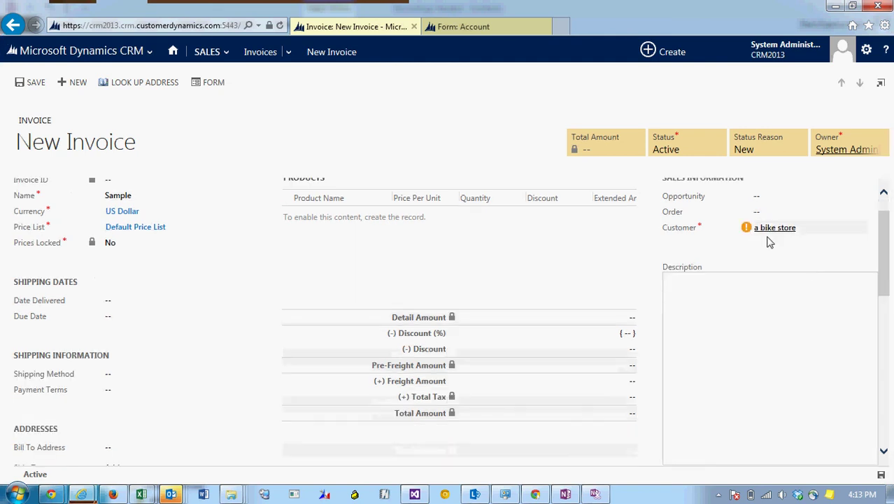
{"action": "left_click", "coordinate": [775, 232]}
{"action": "left_click", "coordinate": [775, 244]}
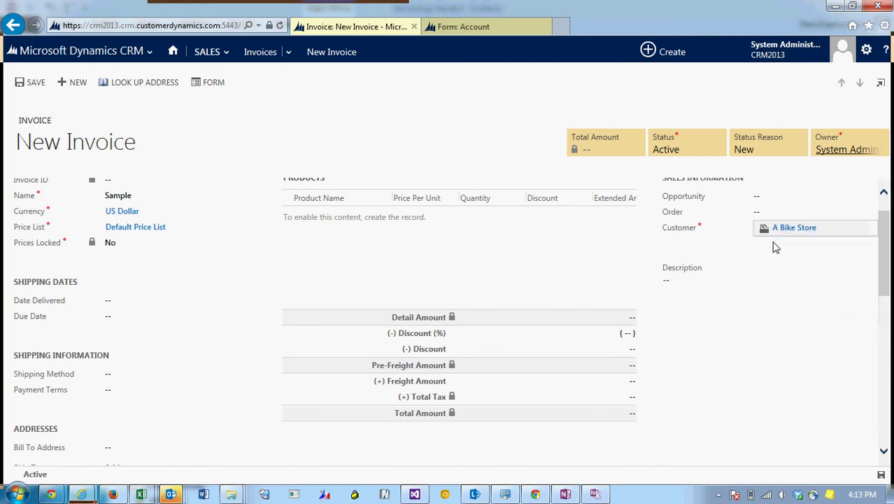
{"action": "left_click", "coordinate": [30, 83]}
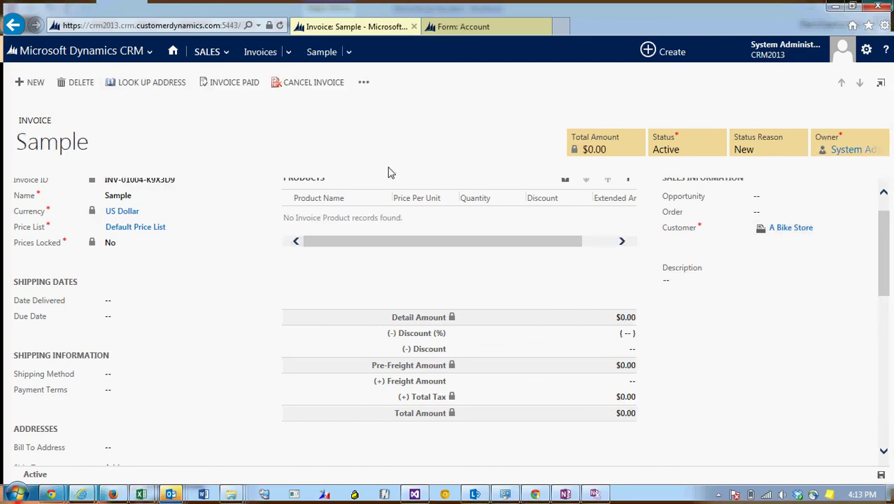
Step: Open the A Bike Store account from the Sample invoice's Customer field
{"action": "left_click", "coordinate": [798, 228]}
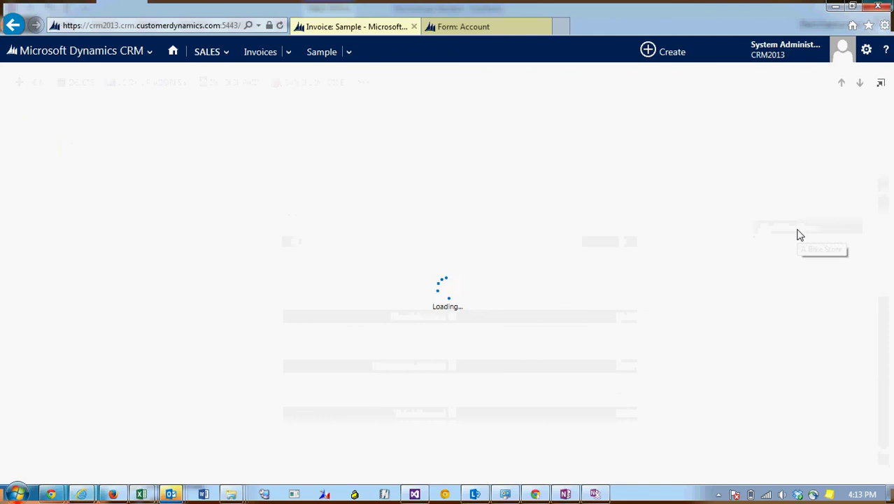